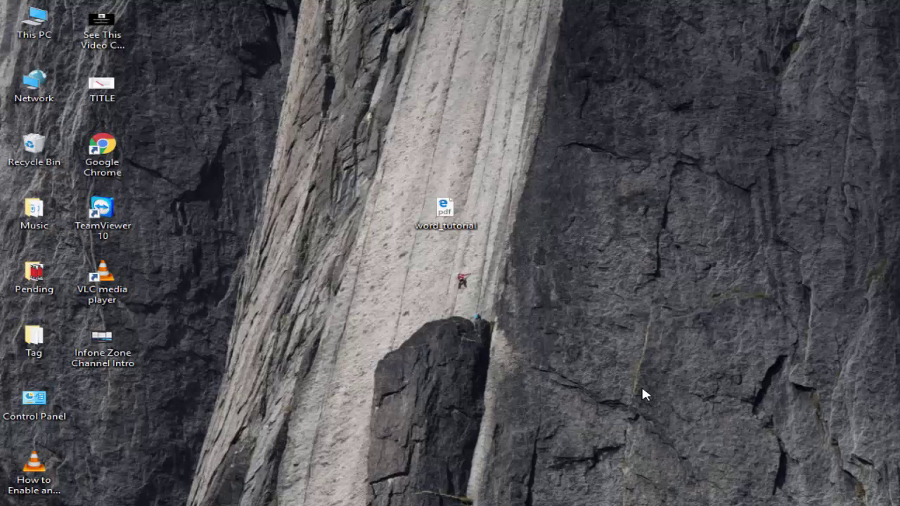
Select the word_tutorial PDF on the desktop and double-click it to open it.
{"action": "left_click", "coordinate": [445, 213]}
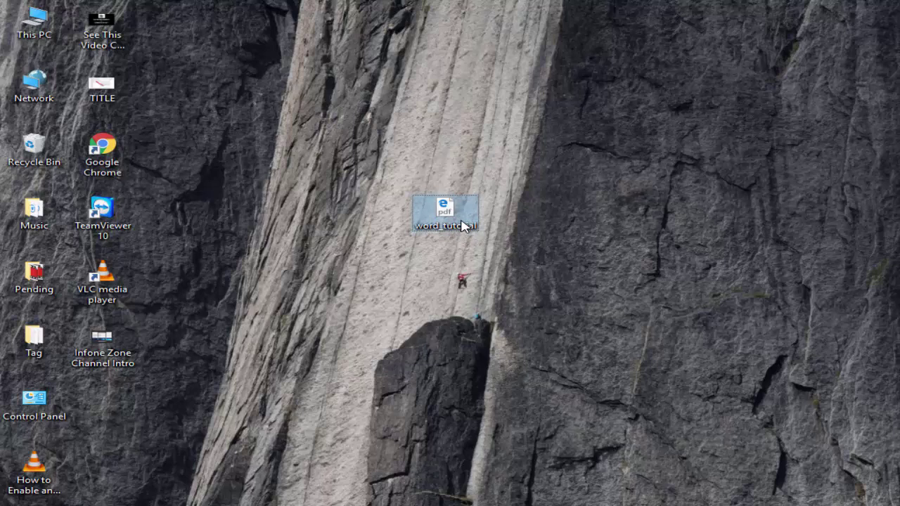
{"action": "double_click", "coordinate": [463, 225]}
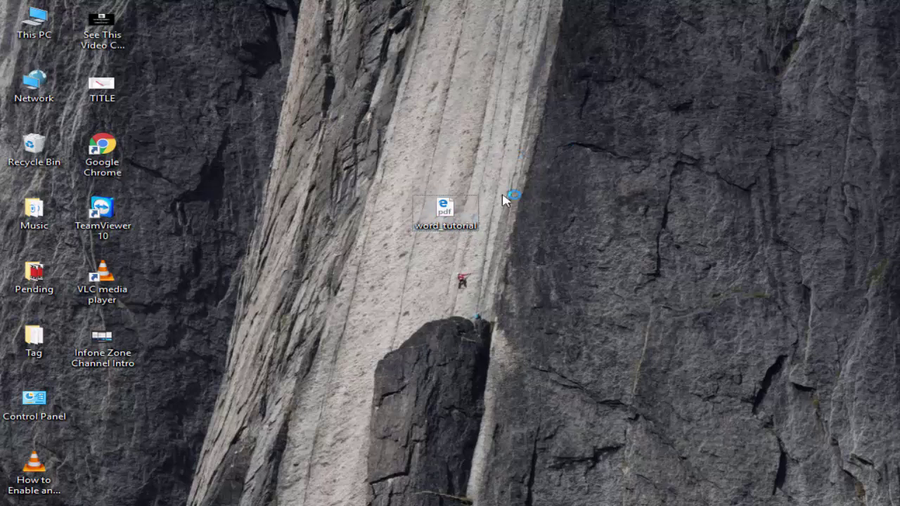
Check word_tutorial's Properties to confirm the 2.15 MB size, then close without changes.
{"action": "right_click", "coordinate": [457, 211]}
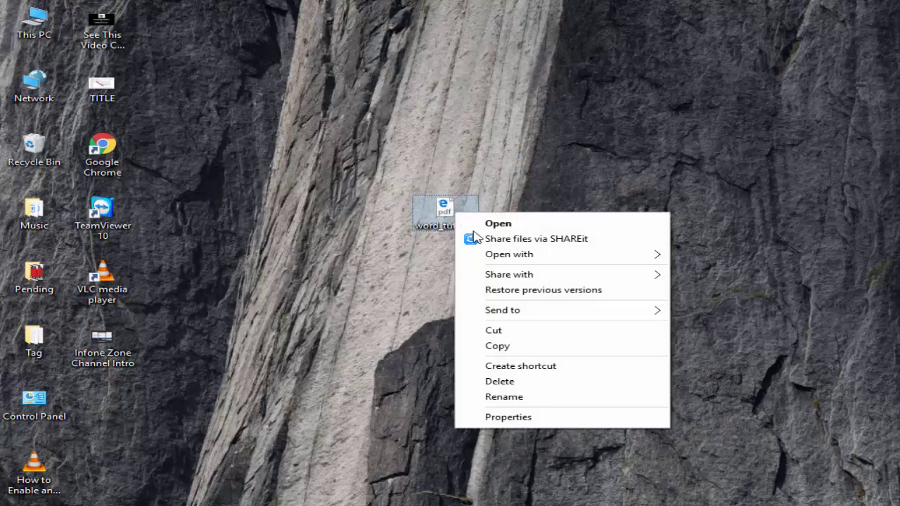
{"action": "left_click", "coordinate": [511, 419]}
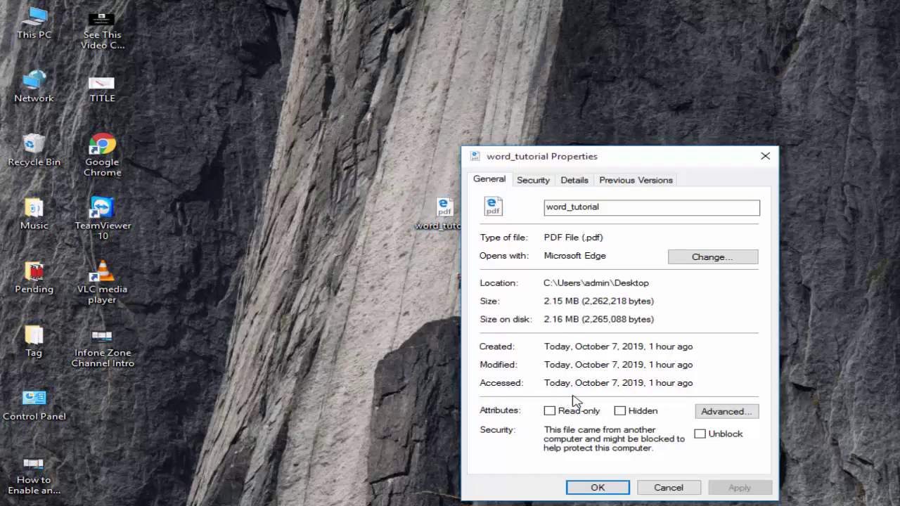
{"action": "left_click_drag", "start_coordinate": [665, 299], "coordinate": [471, 306]}
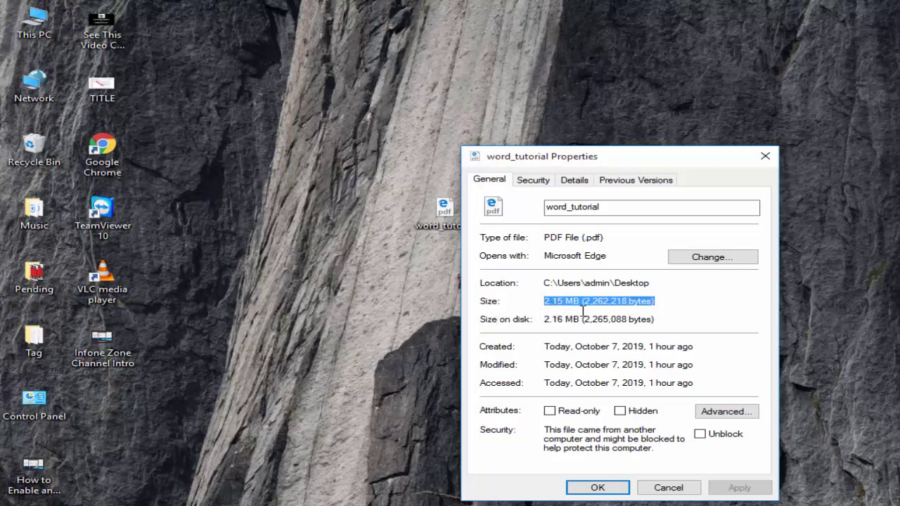
{"action": "left_click_drag", "start_coordinate": [647, 302], "coordinate": [588, 300]}
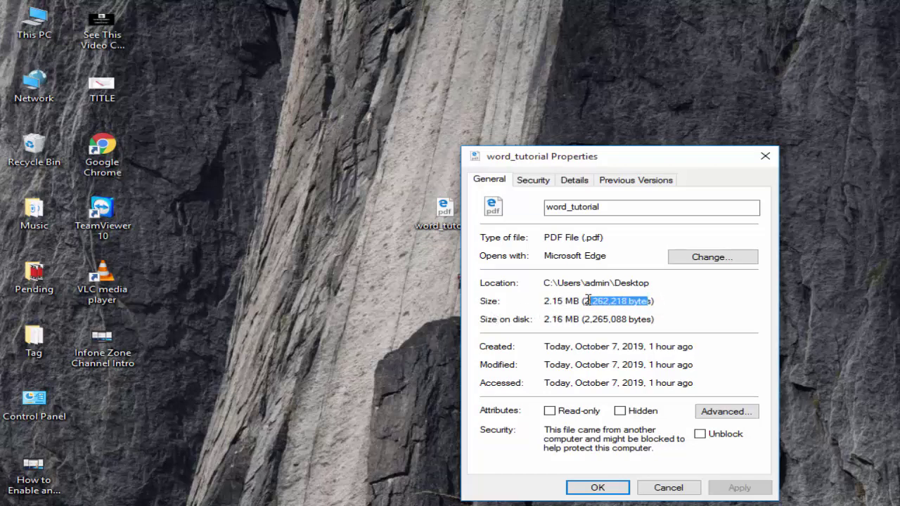
{"action": "left_click", "coordinate": [402, 308]}
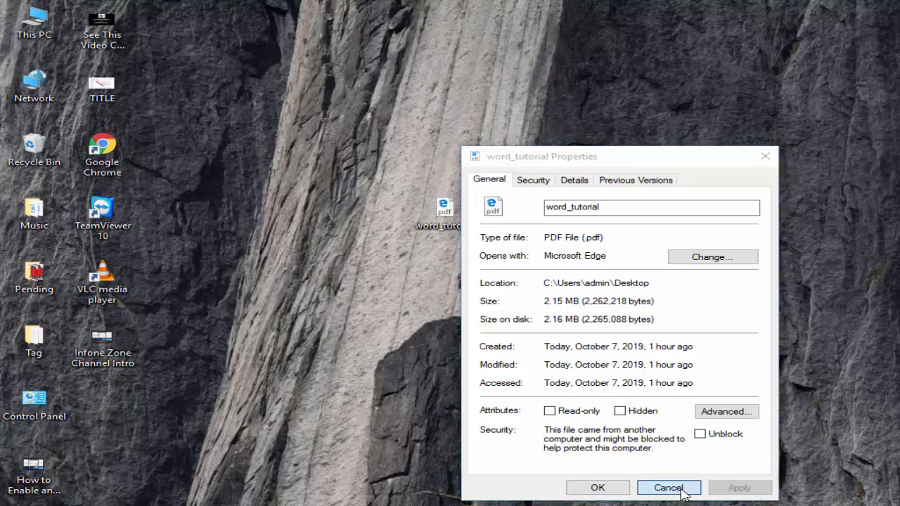
{"action": "left_click", "coordinate": [668, 487]}
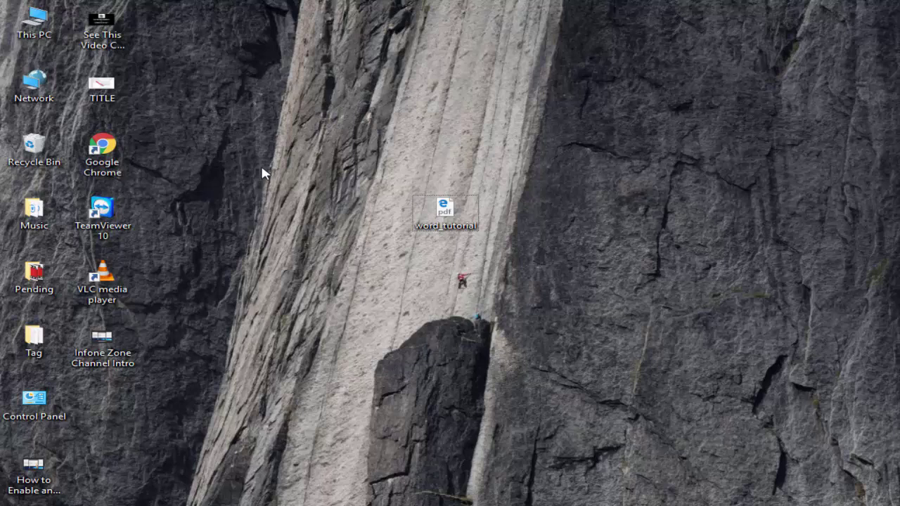
Launch Chrome, load hipdf.com and dismiss the notification permission request.
{"action": "double_click", "coordinate": [111, 148]}
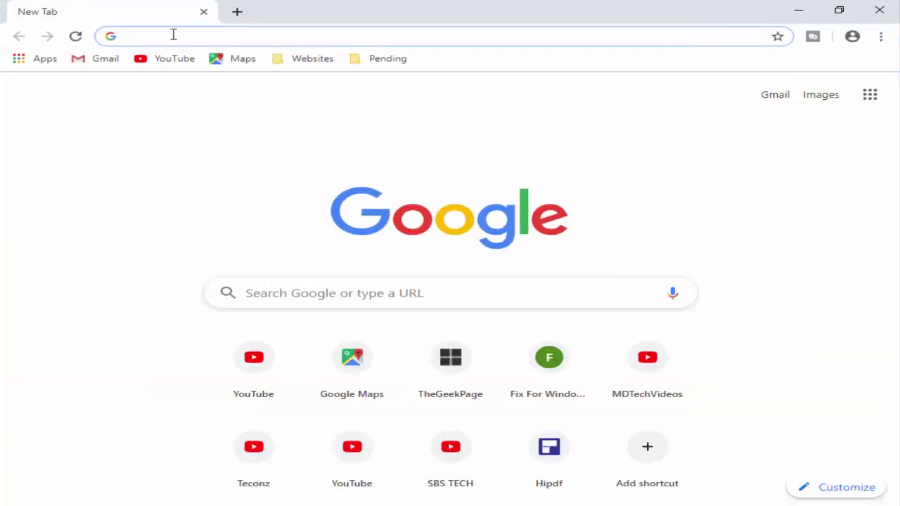
{"action": "type", "text": "hipdf"}
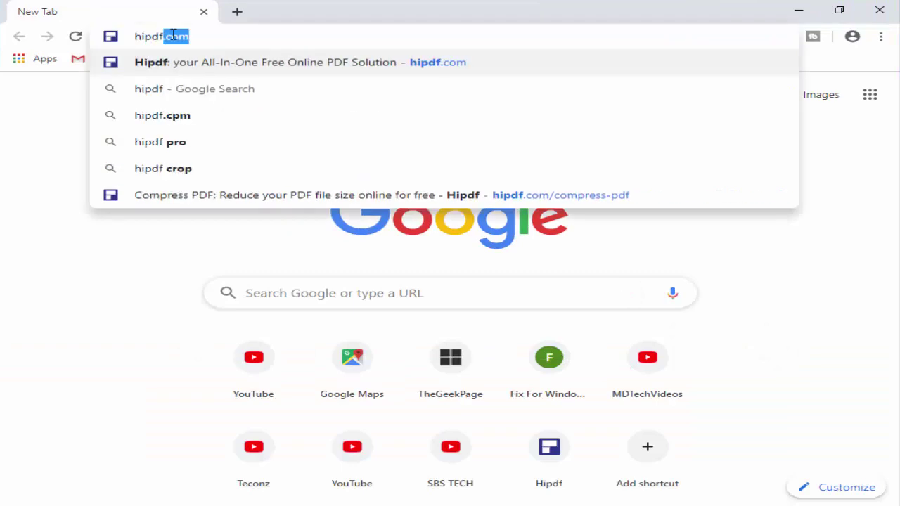
{"action": "type", "text": ".com"}
{"action": "key", "text": "Return"}
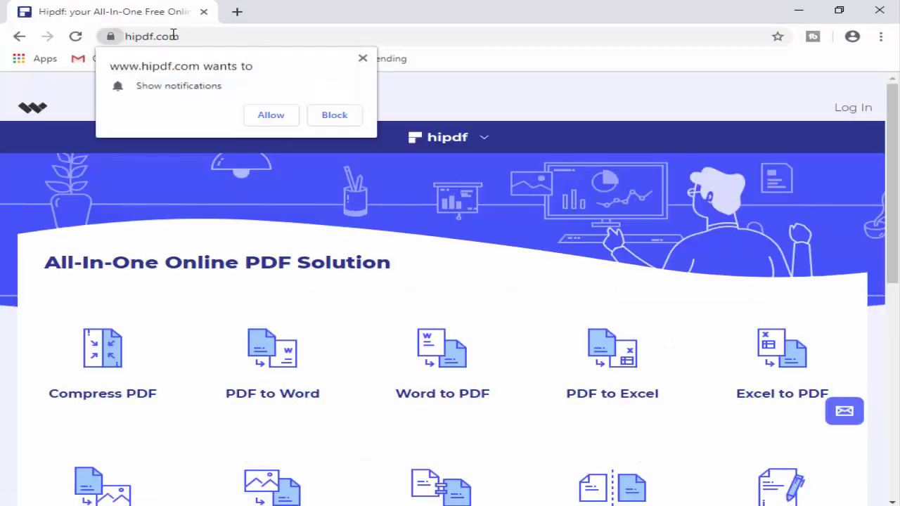
{"action": "left_click", "coordinate": [362, 60]}
{"action": "scroll", "coordinate": [373, 313], "scroll_direction": "down", "scroll_amount": 4}
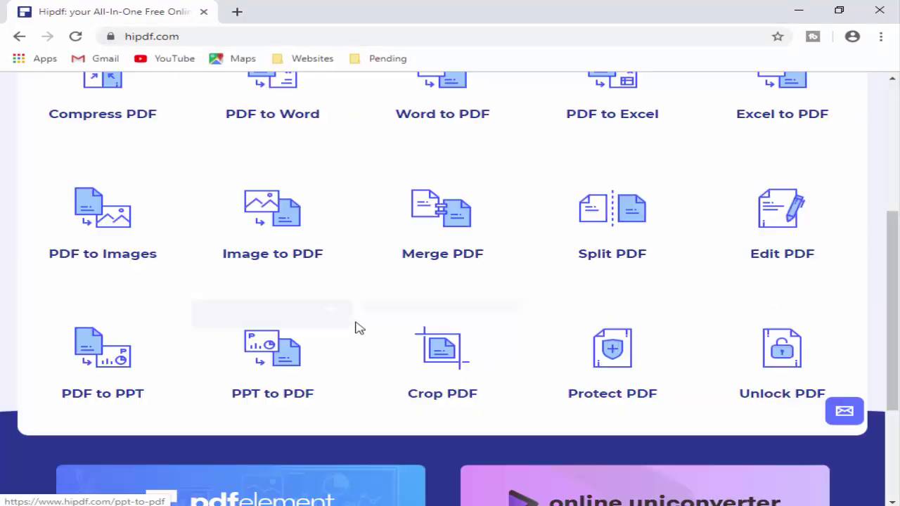
{"action": "scroll", "coordinate": [358, 327], "scroll_direction": "up", "scroll_amount": 2}
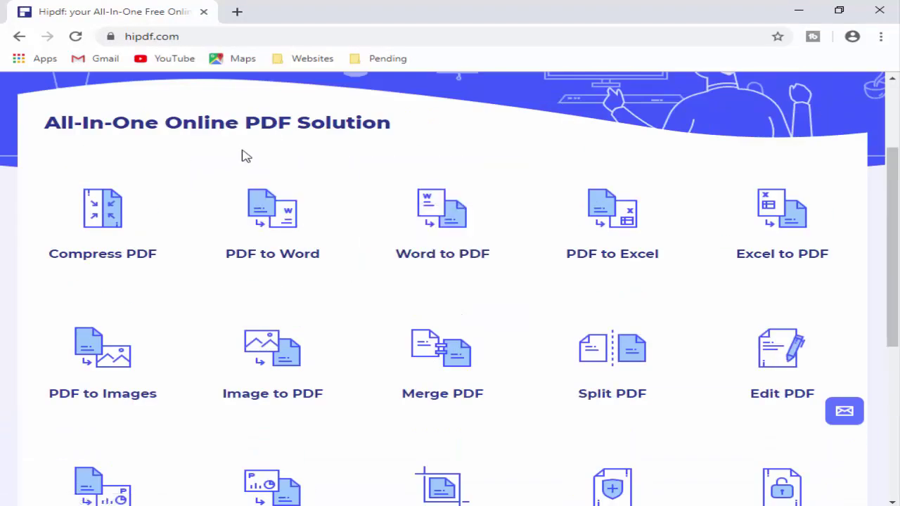
{"action": "scroll", "coordinate": [267, 415], "scroll_direction": "up", "scroll_amount": 2}
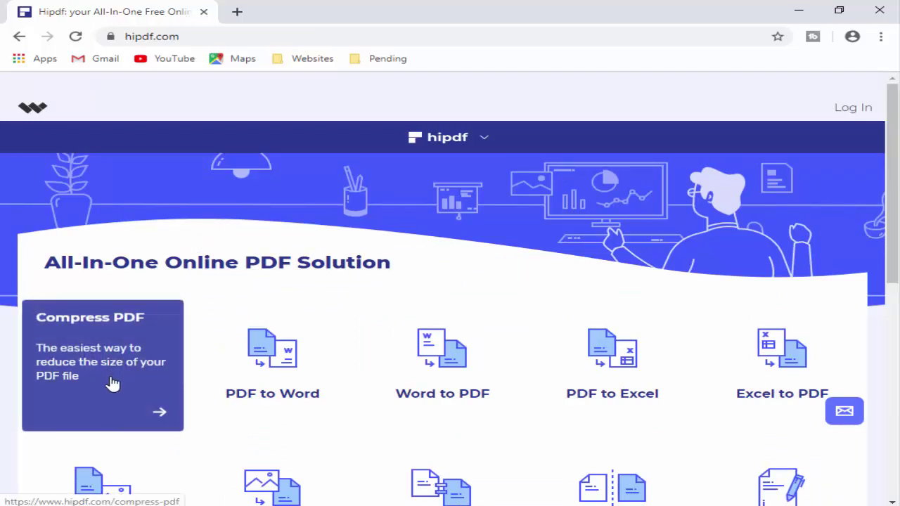
Open the Compress PDF tool and upload word_tutorial.pdf from the Desktop.
{"action": "mouse_move", "coordinate": [102, 224]}
{"action": "left_click", "coordinate": [162, 415]}
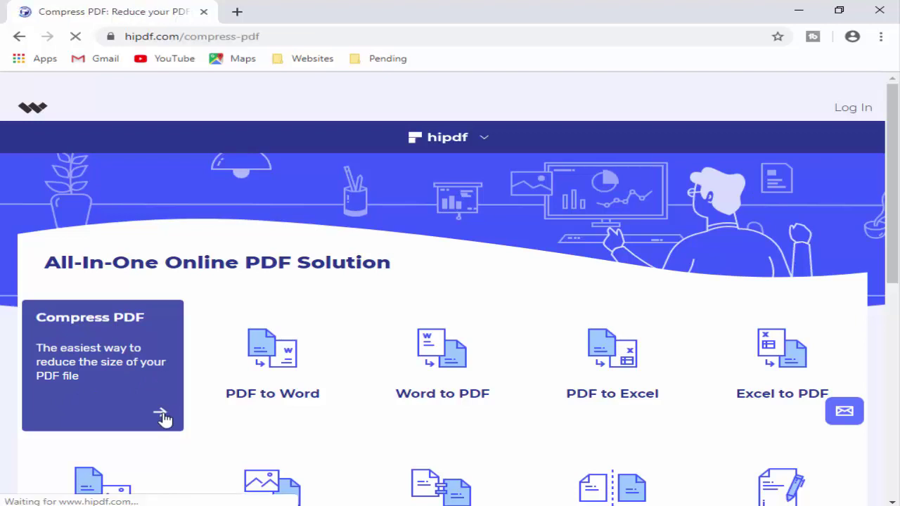
{"action": "scroll", "coordinate": [712, 361], "scroll_direction": "down", "scroll_amount": 1}
{"action": "scroll", "coordinate": [703, 336], "scroll_direction": "up", "scroll_amount": 2}
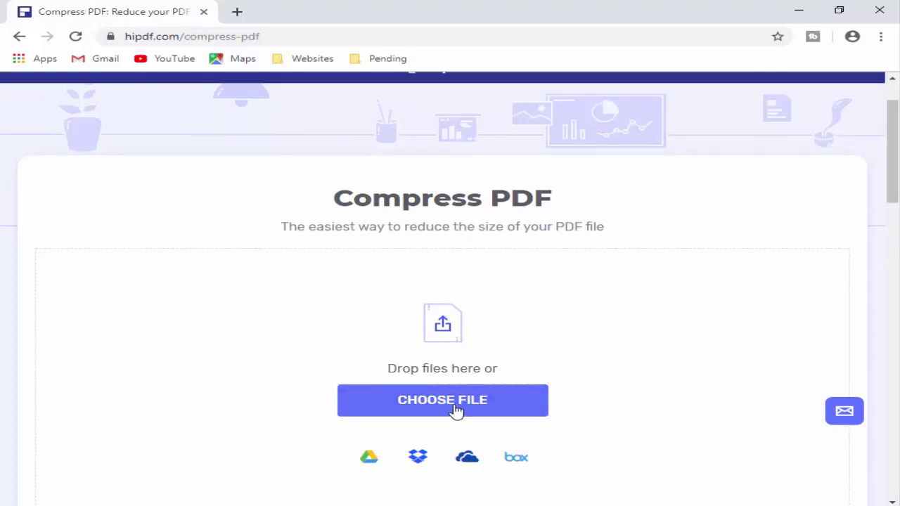
{"action": "left_click", "coordinate": [456, 411]}
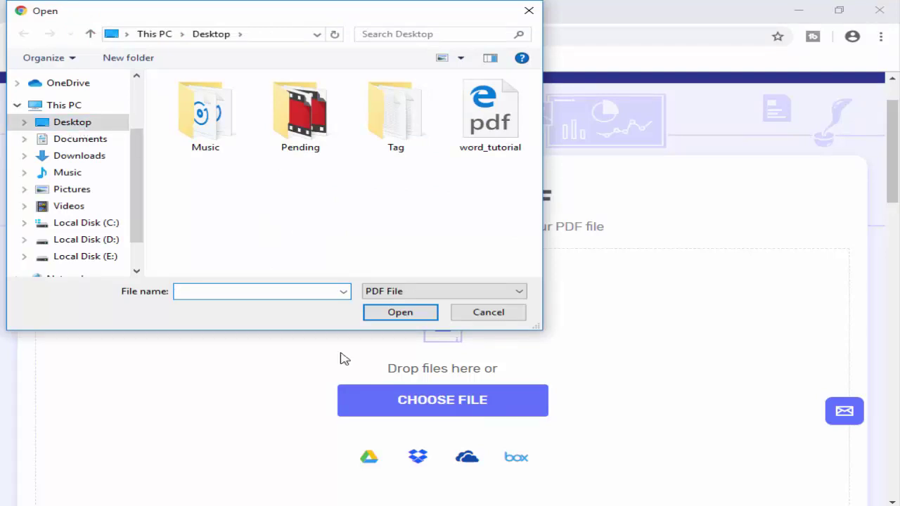
{"action": "left_click", "coordinate": [73, 126]}
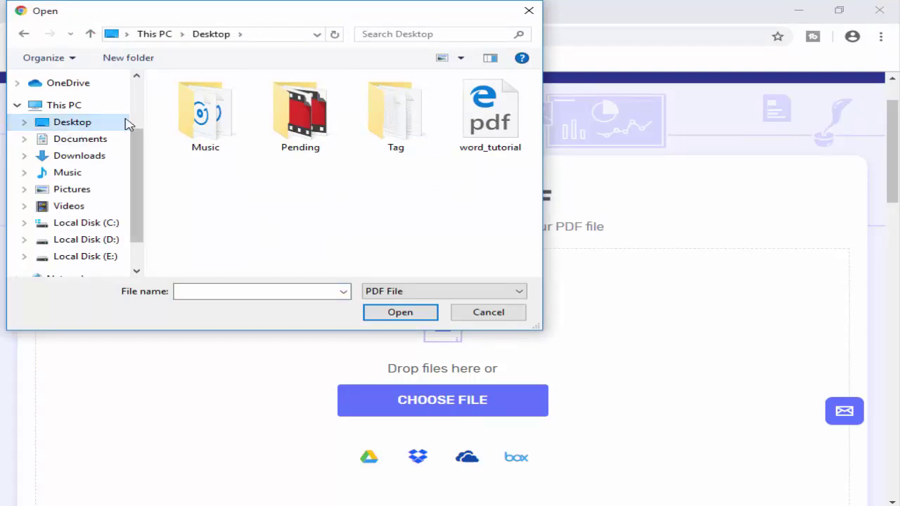
{"action": "left_click", "coordinate": [490, 125]}
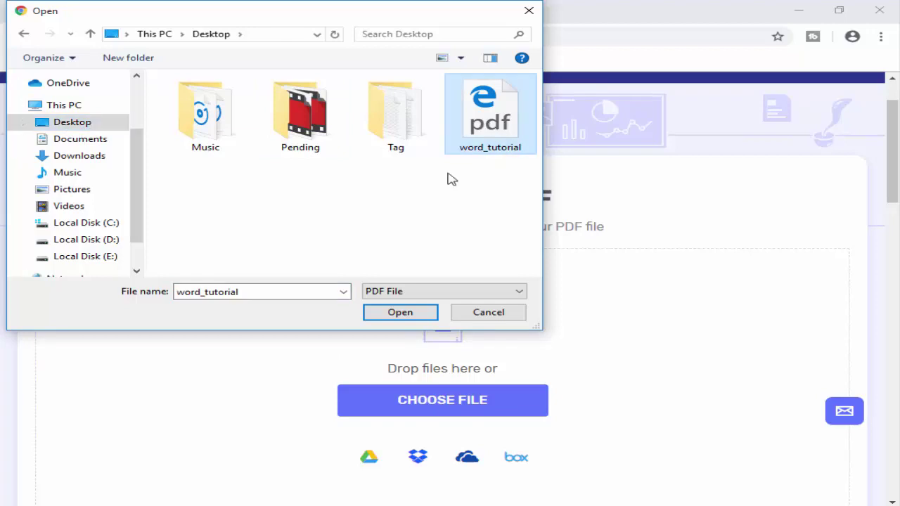
{"action": "left_click", "coordinate": [398, 315]}
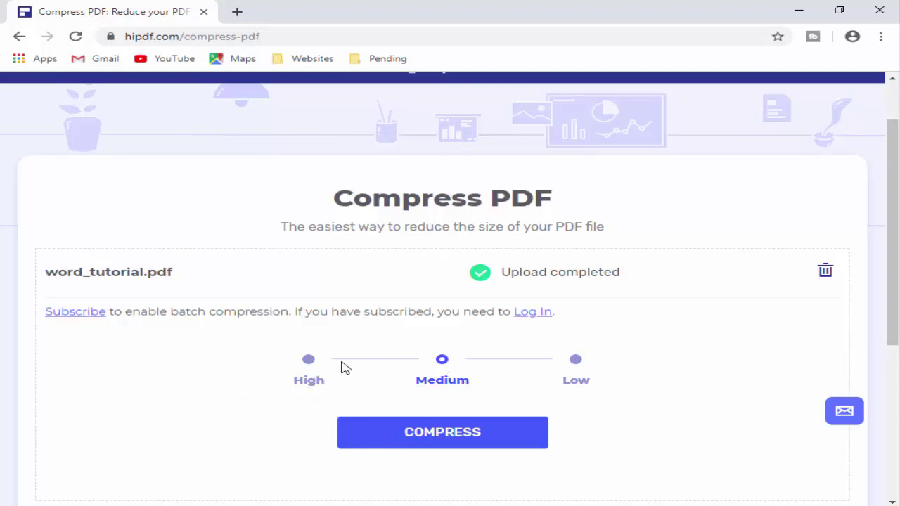
Compress word_tutorial.pdf at High compression, reducing it from 2.16 MB to 1.11 MB.
{"action": "left_click", "coordinate": [310, 383]}
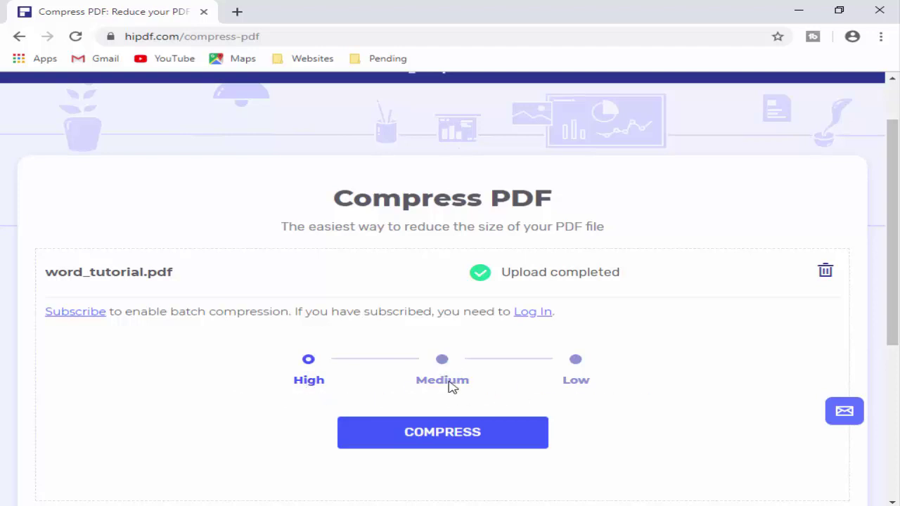
{"action": "left_click", "coordinate": [454, 443]}
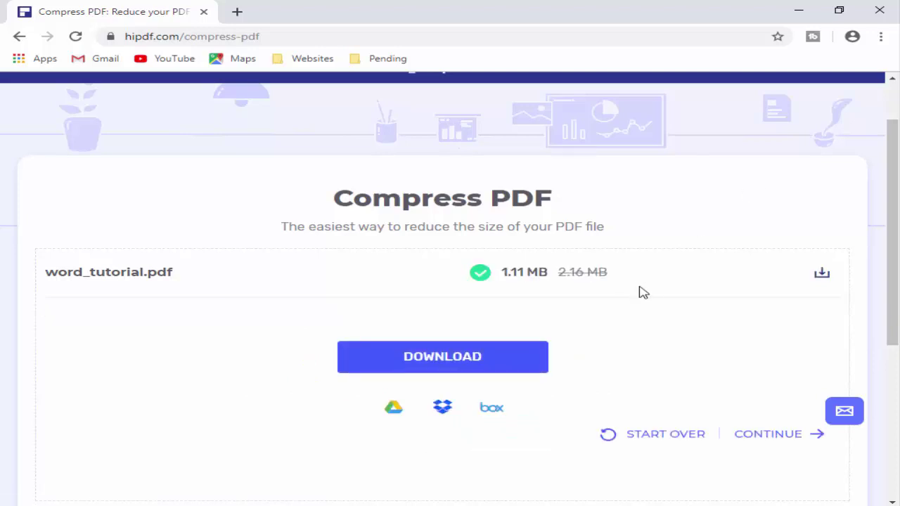
Download the compressed PDF and set it to open when the download finishes.
{"action": "left_click", "coordinate": [822, 276]}
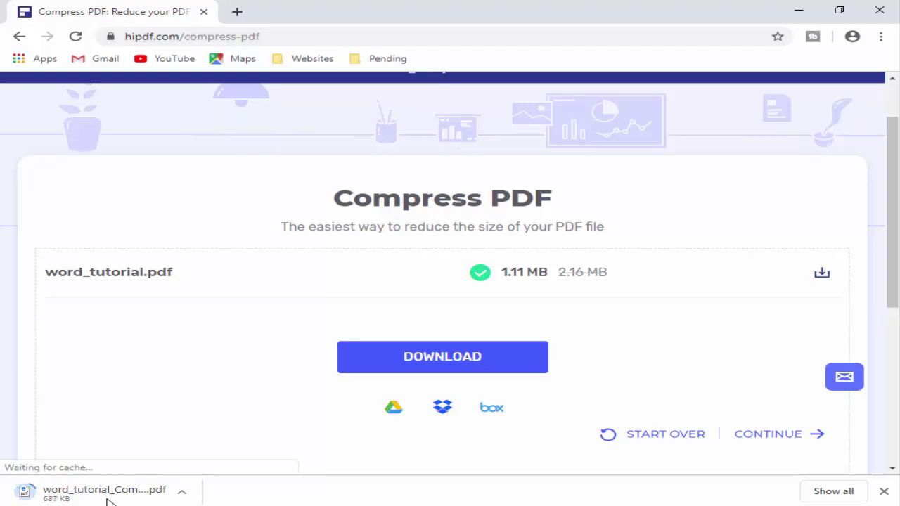
{"action": "left_click", "coordinate": [182, 491]}
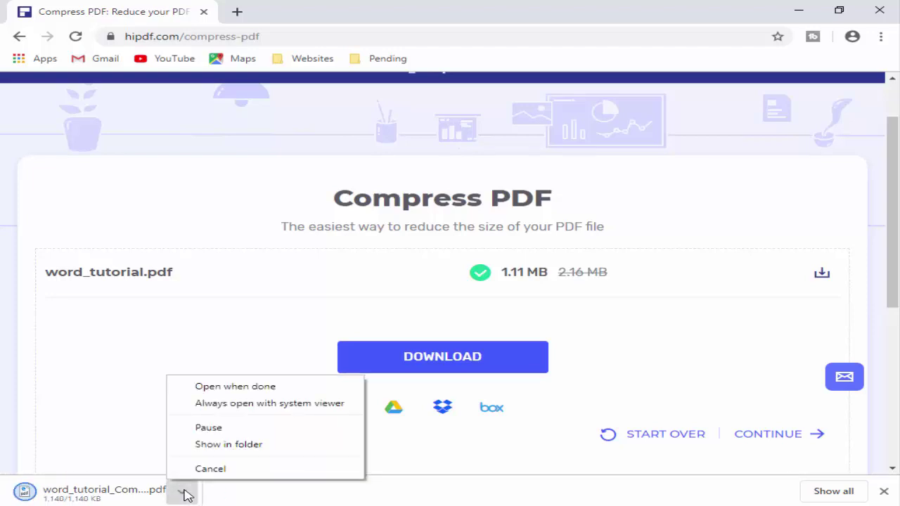
{"action": "left_click", "coordinate": [234, 386]}
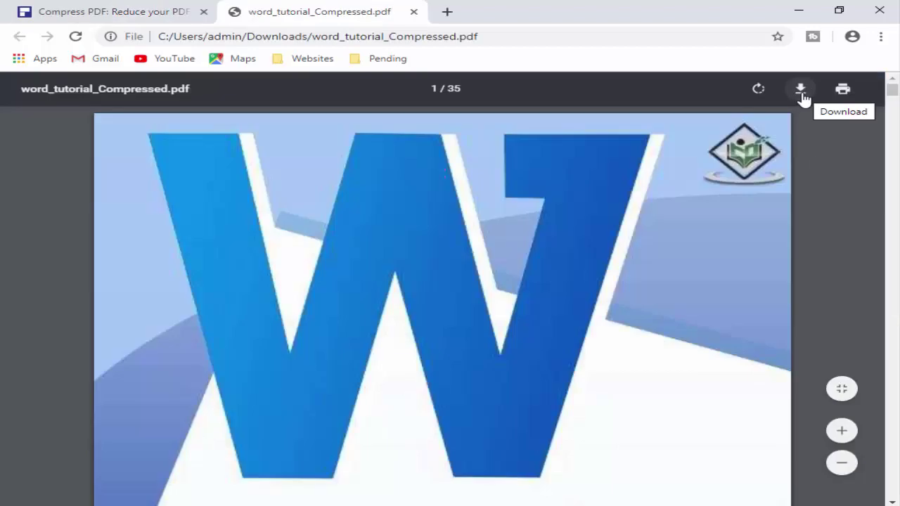
Save word_tutorial_Compressed.pdf from the viewer to the Desktop.
{"action": "left_click", "coordinate": [800, 89]}
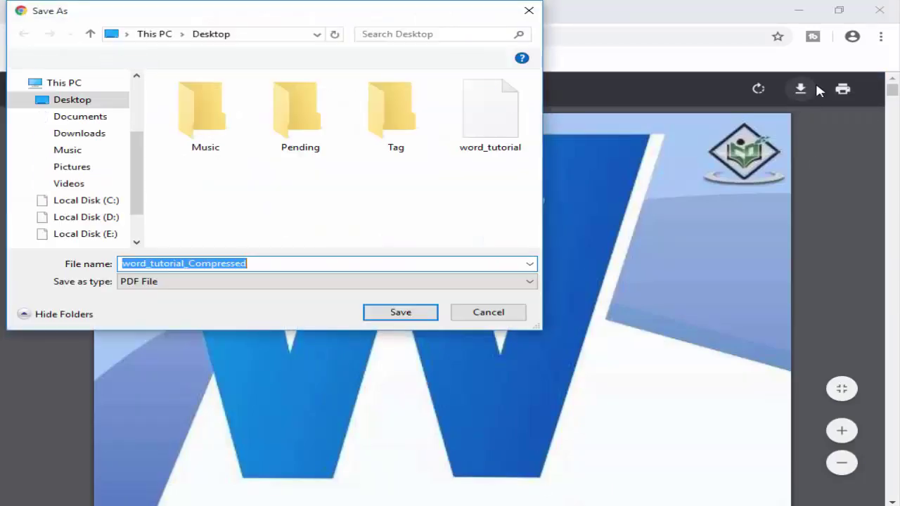
{"action": "left_click", "coordinate": [83, 106]}
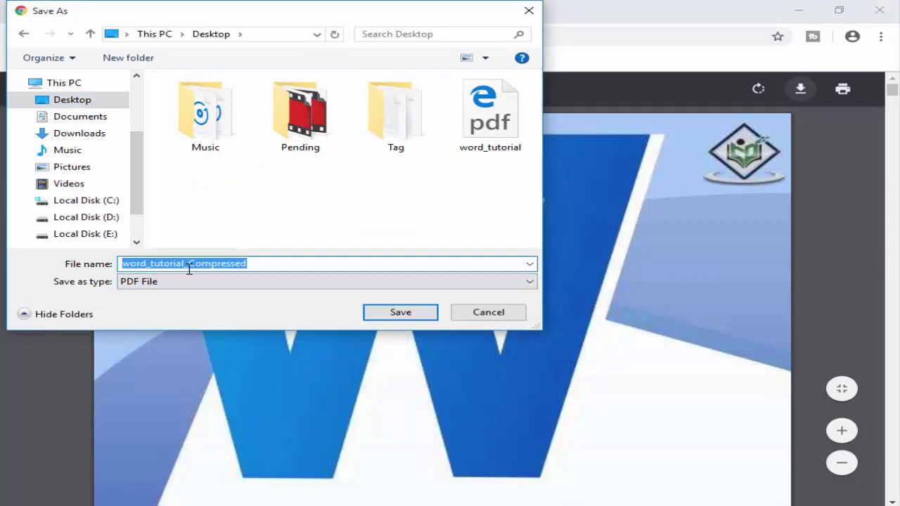
{"action": "left_click", "coordinate": [399, 318]}
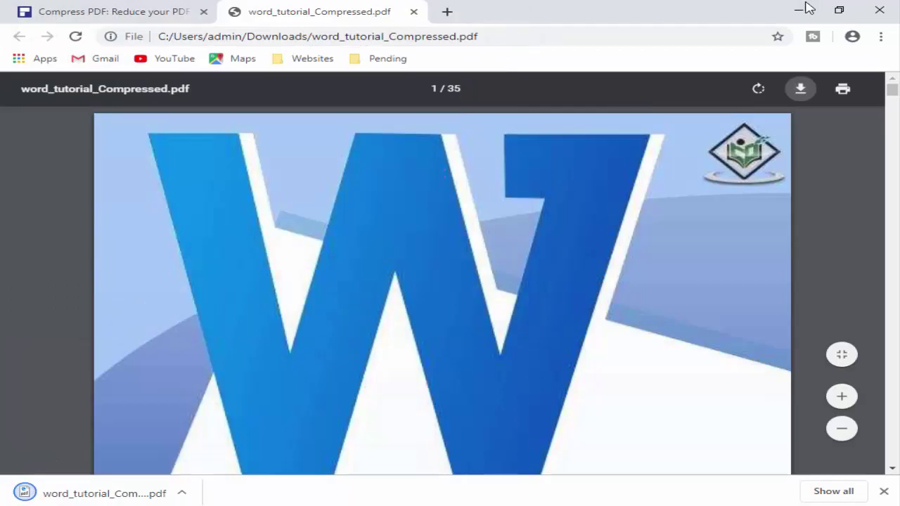
Minimize Chrome and drag word_tutorial_Compressed just below the original file.
{"action": "left_click", "coordinate": [802, 9]}
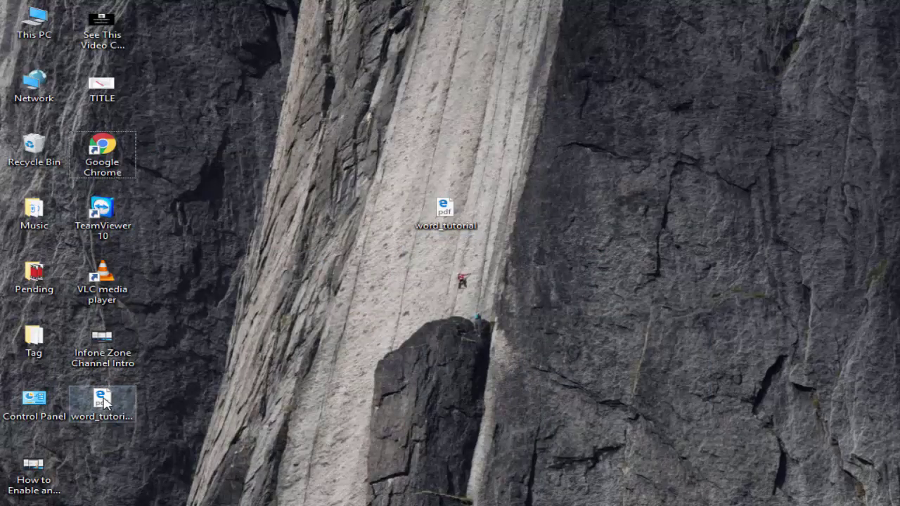
{"action": "mouse_move", "coordinate": [102, 403]}
{"action": "left_mouse_down"}
{"action": "mouse_move", "coordinate": [483, 366]}
{"action": "mouse_move", "coordinate": [433, 309]}
{"action": "left_mouse_up"}
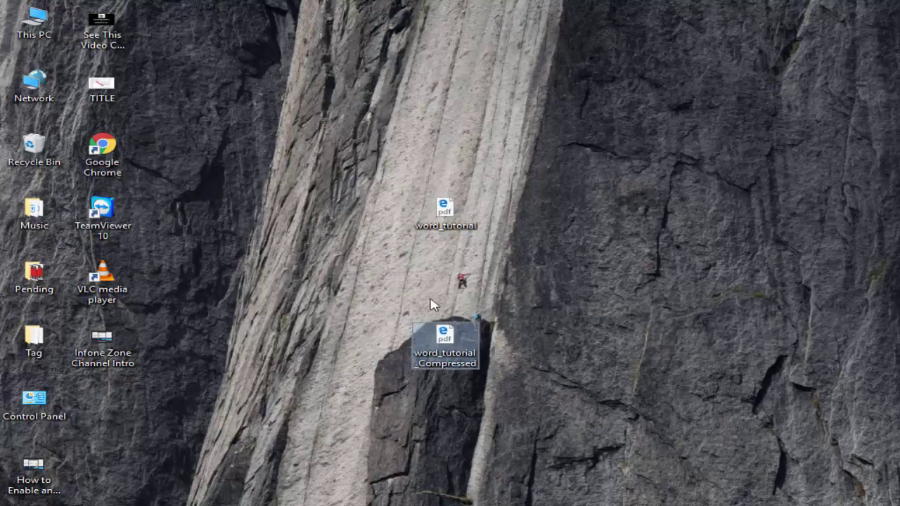
{"action": "left_click", "coordinate": [445, 341]}
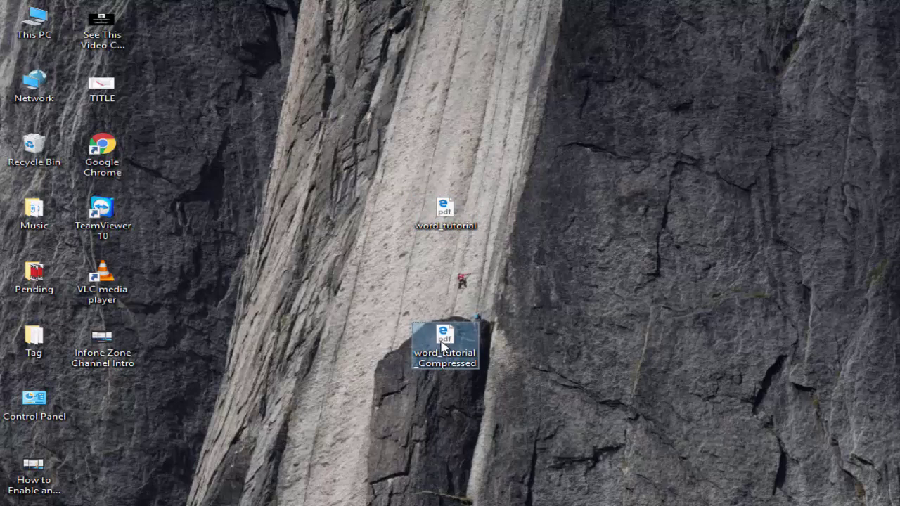
Recheck the original word_tutorial's Properties to confirm 2.15 MB, then close them.
{"action": "left_click", "coordinate": [457, 212]}
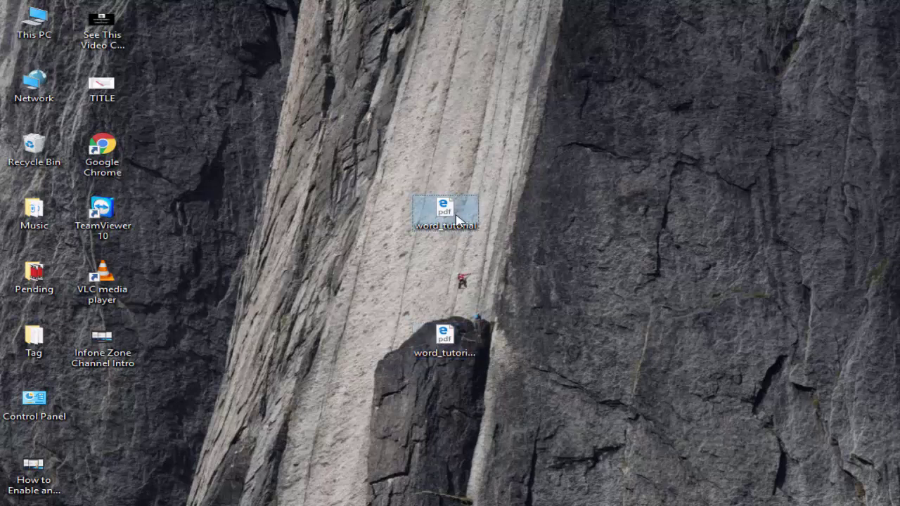
{"action": "right_click", "coordinate": [455, 214]}
{"action": "left_click", "coordinate": [509, 419]}
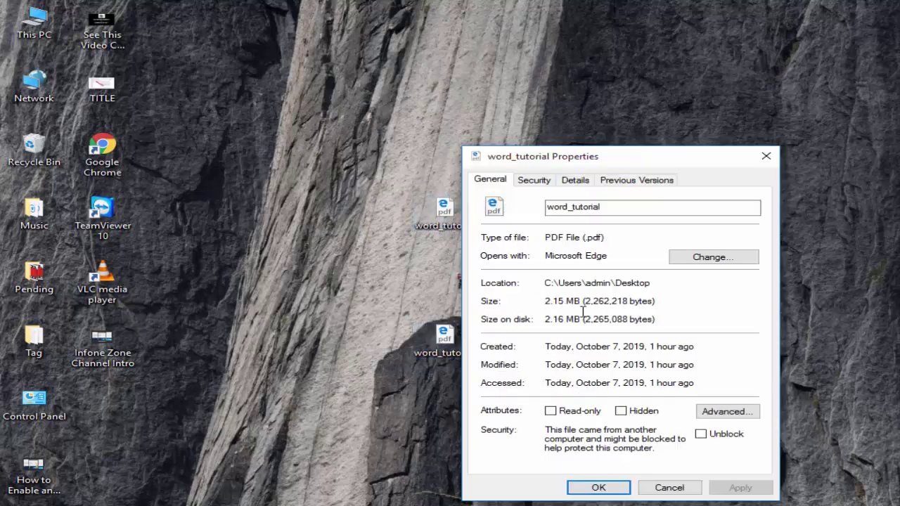
{"action": "left_click", "coordinate": [765, 156]}
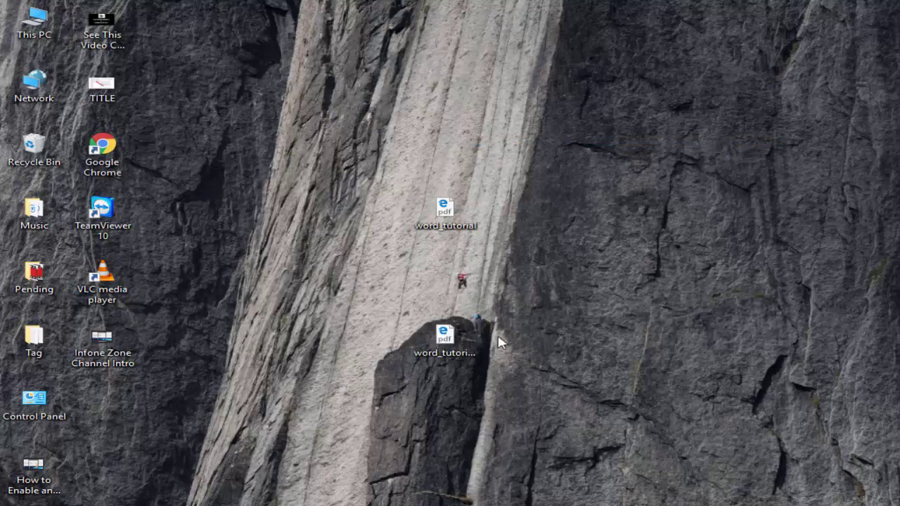
{"action": "right_click", "coordinate": [446, 351]}
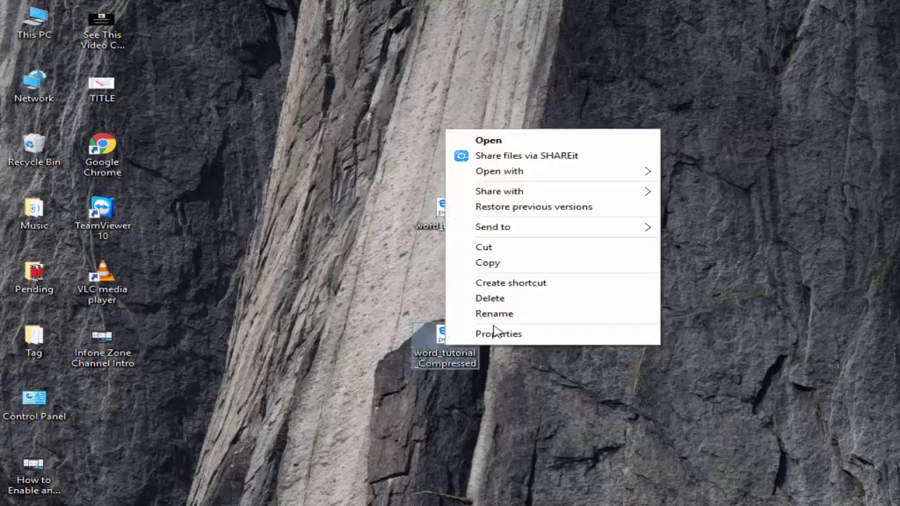
{"action": "left_click", "coordinate": [502, 337]}
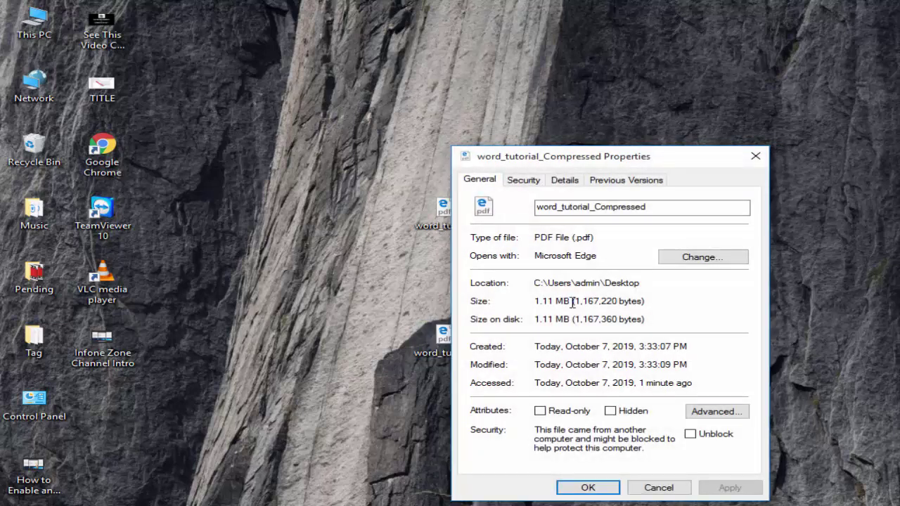
{"action": "left_click_drag", "start_coordinate": [573, 302], "coordinate": [531, 301]}
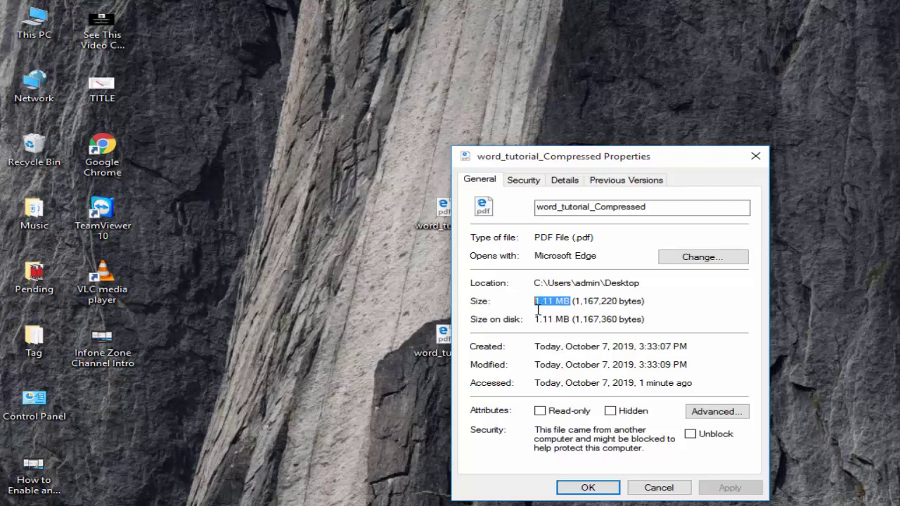
{"action": "key", "text": "Escape"}
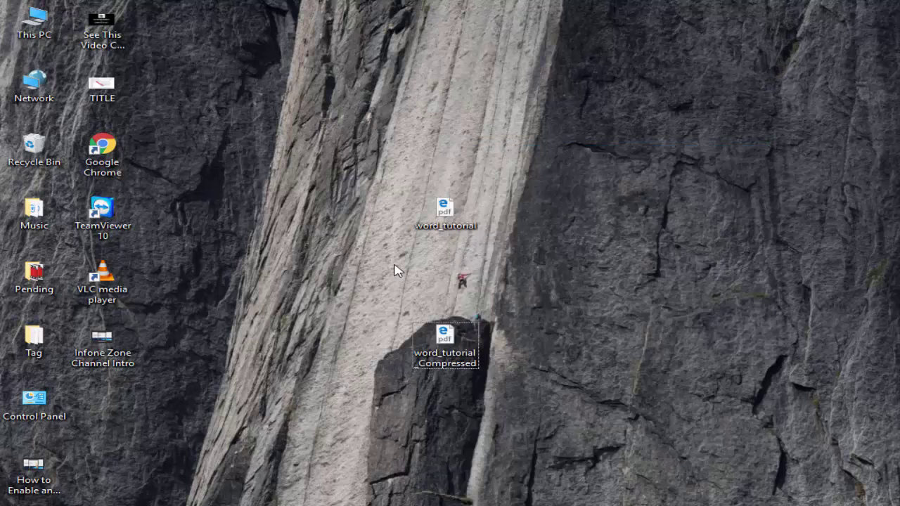